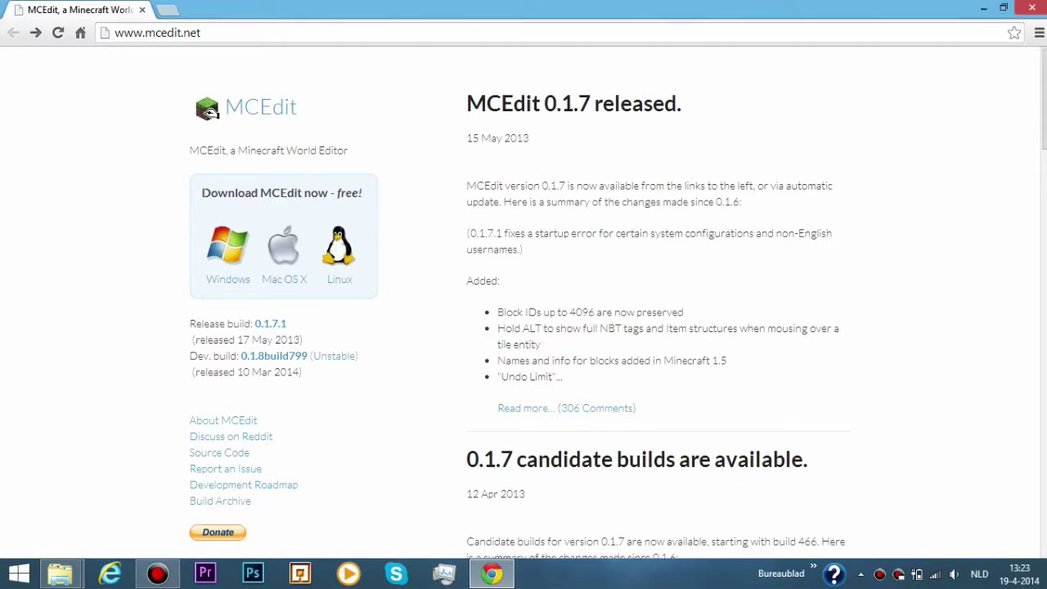
Open the Windows download of MCEdit from the mcedit.net website.
click(258, 32)
click(263, 75)
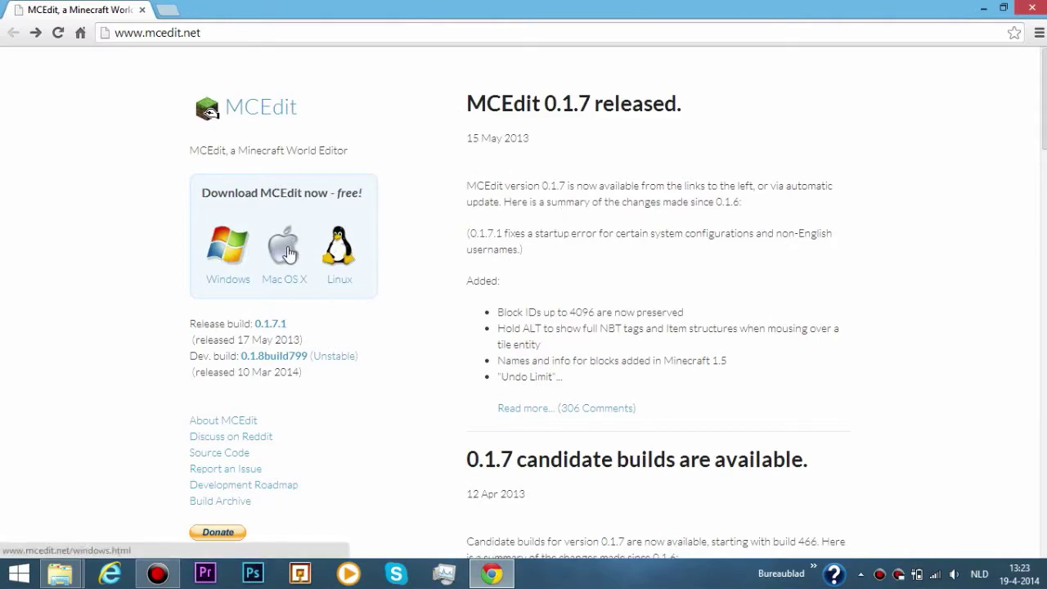
click(241, 259)
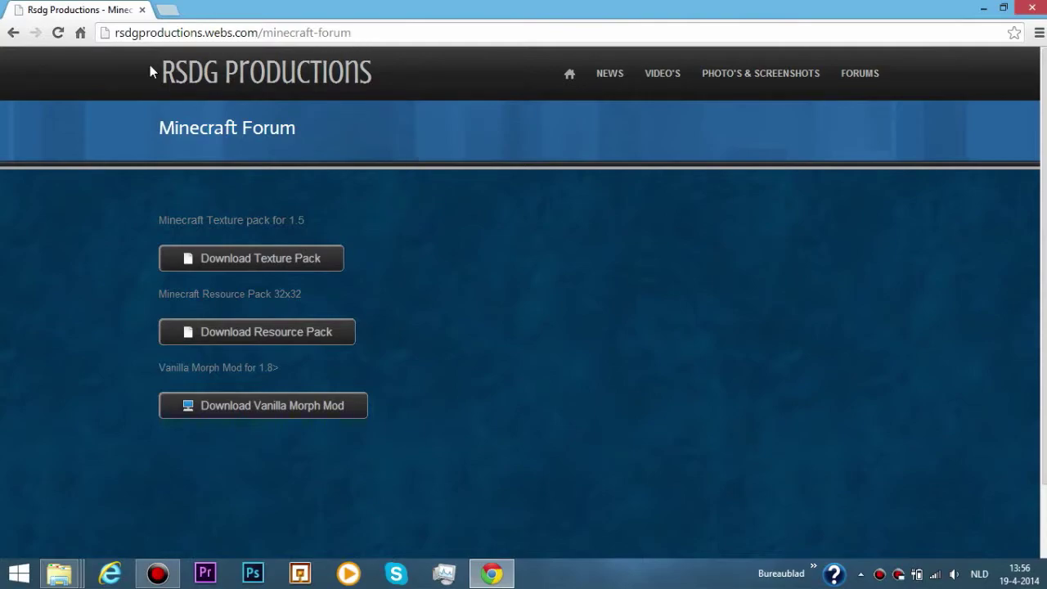
Download the Vanilla Morph Mod from the Minecraft Forum page and open the downloaded archive beside the web page.
click(310, 413)
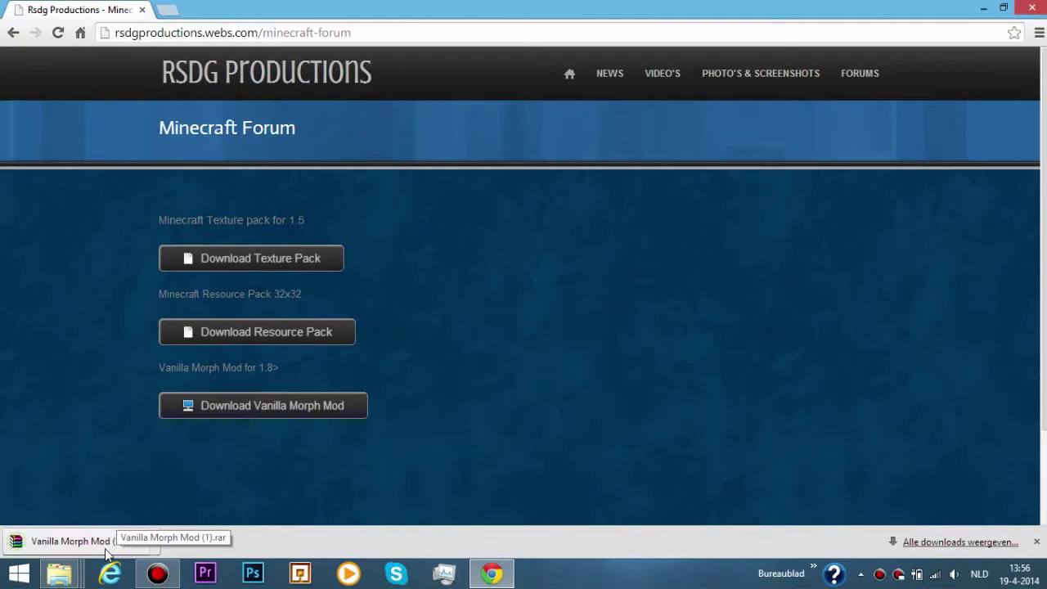
click(95, 542)
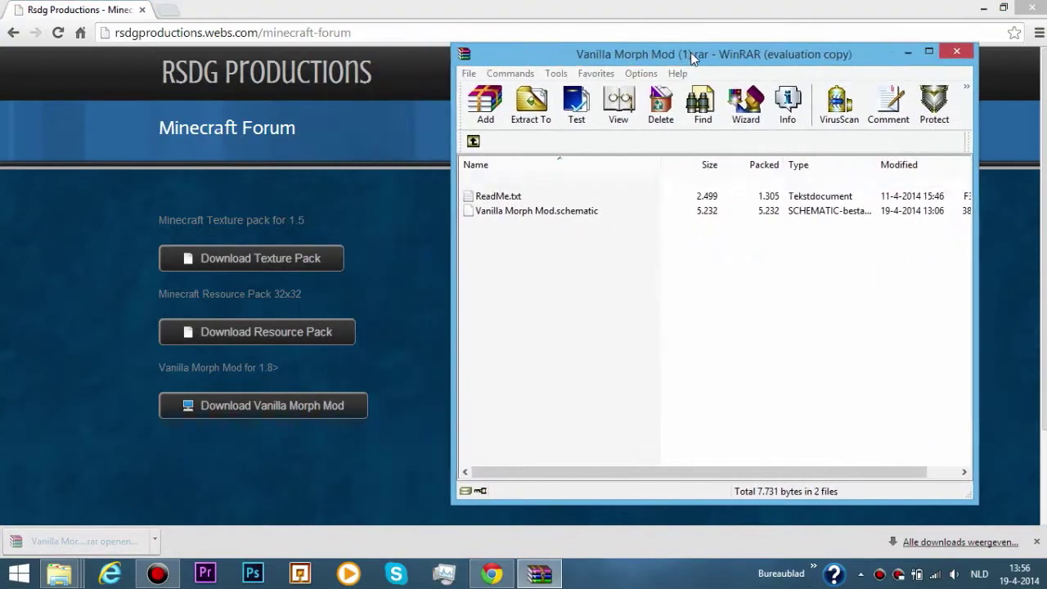
click(837, 211)
drag(739, 47, 949, 45)
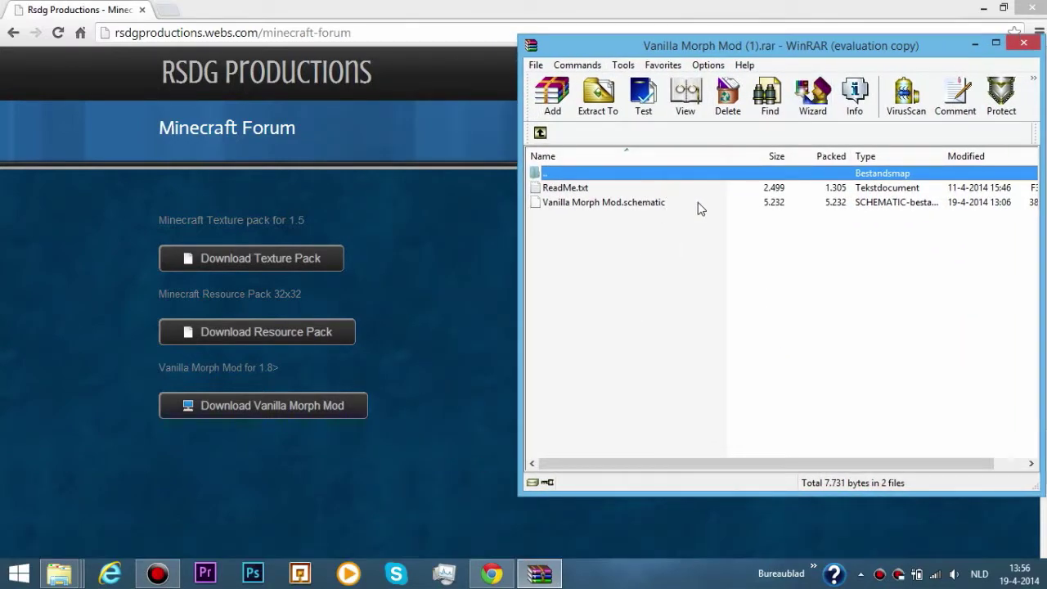
Show the MCEdit-schematics folder beside the archive, going up to its parent MCEdit folder and back in.
mouse_move(59, 579)
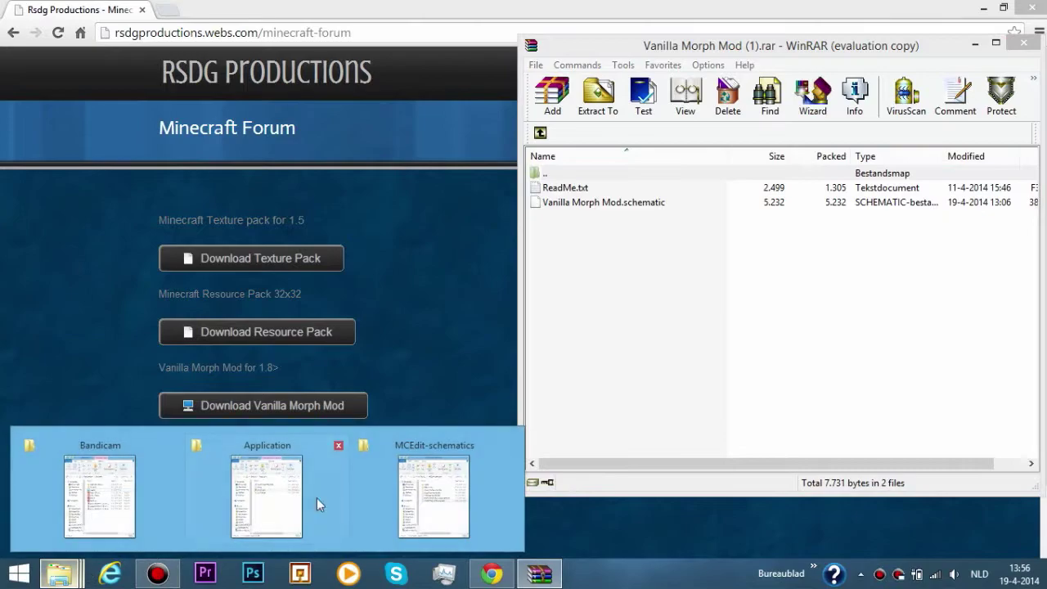
click(451, 484)
drag(754, 39, 249, 25)
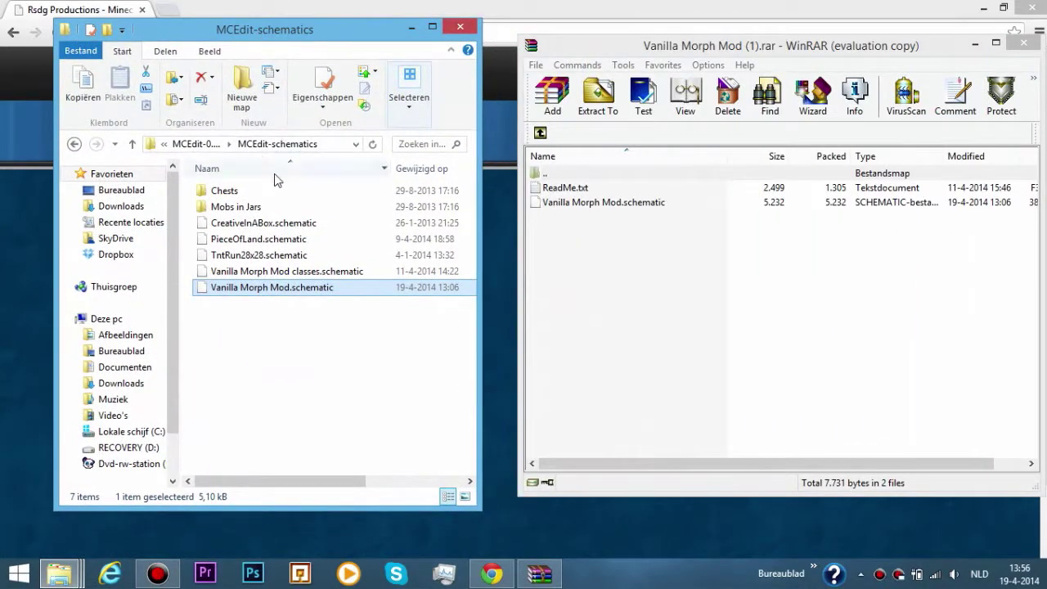
click(210, 147)
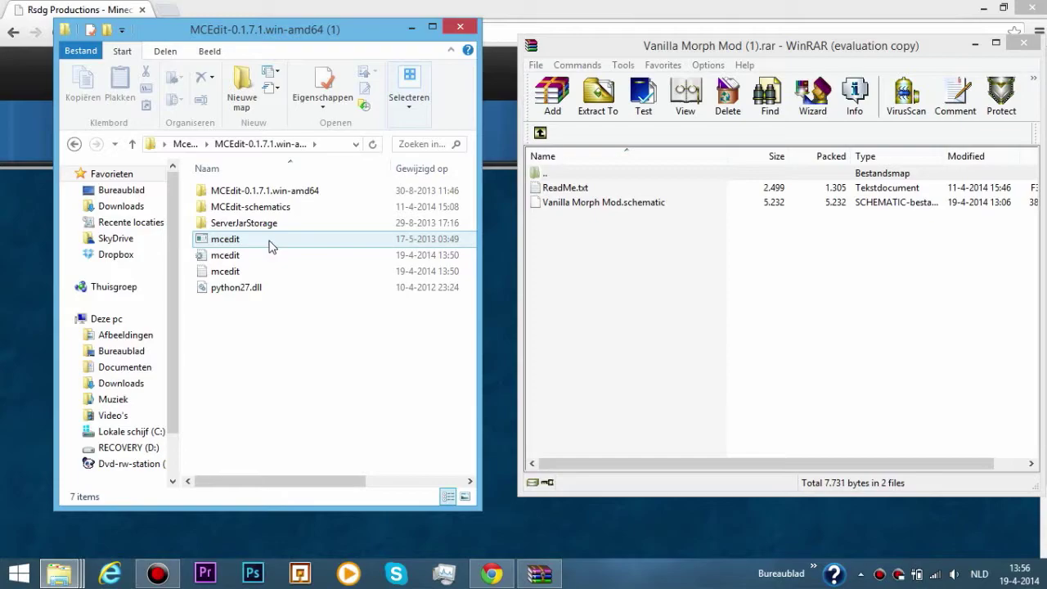
double_click(325, 210)
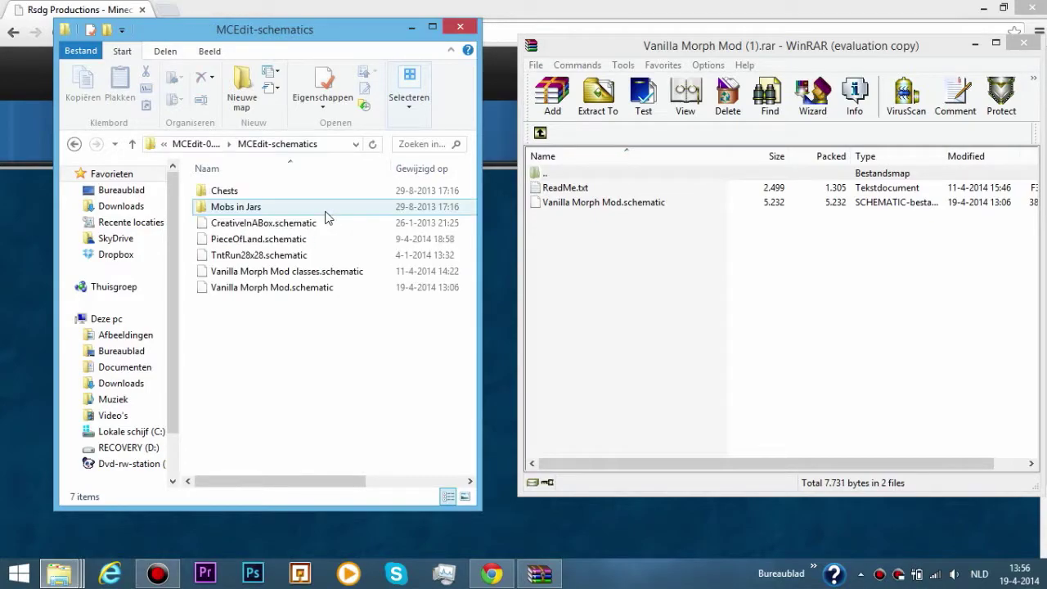
Select Vanilla Morph Mod.schematic in the archive, and close both the archive and the MCEdit-schematics folder.
drag(643, 209, 589, 208)
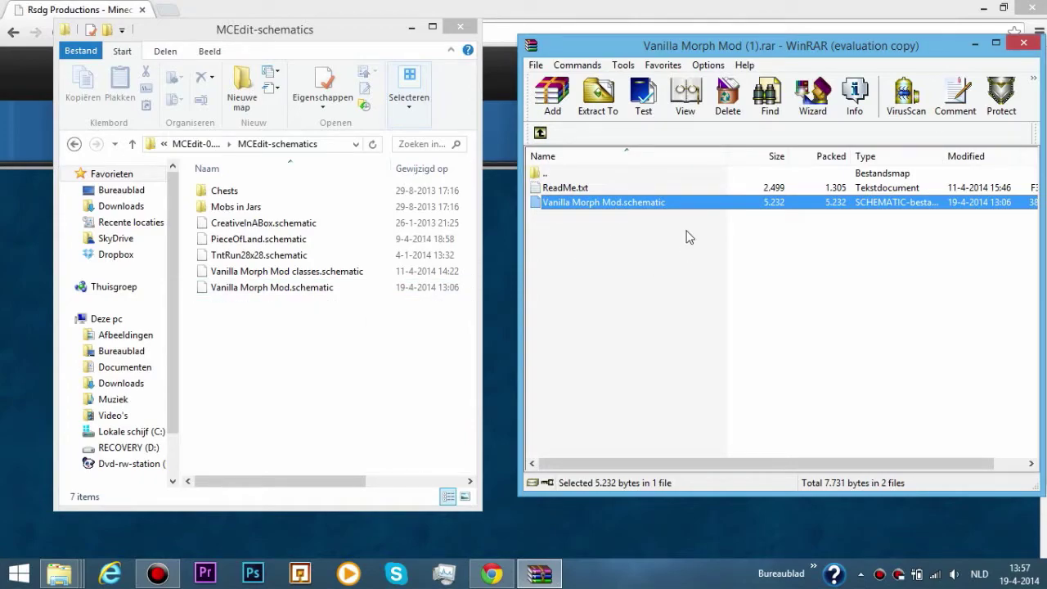
click(1023, 42)
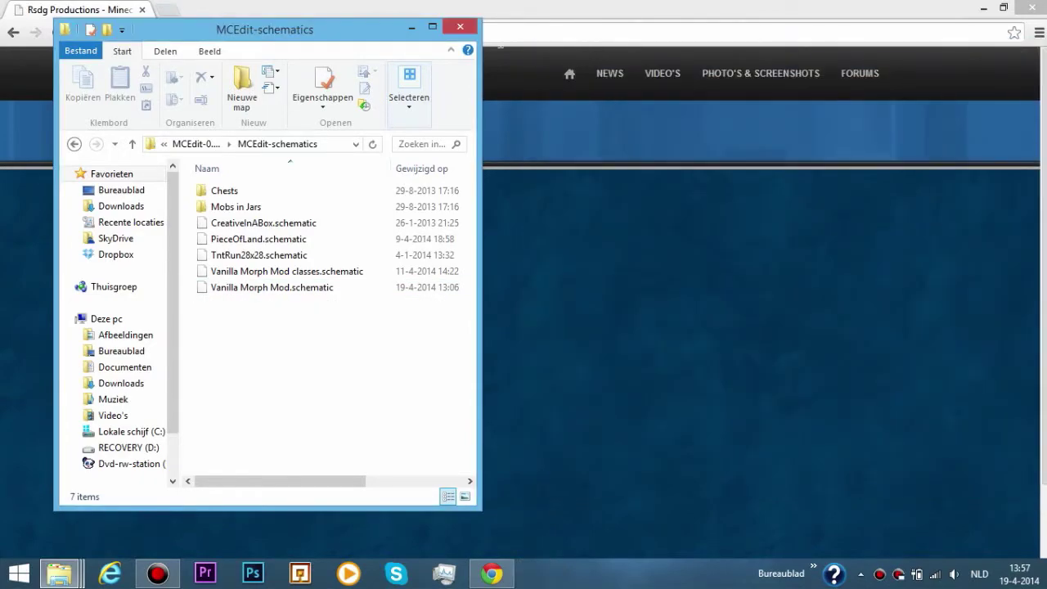
click(459, 28)
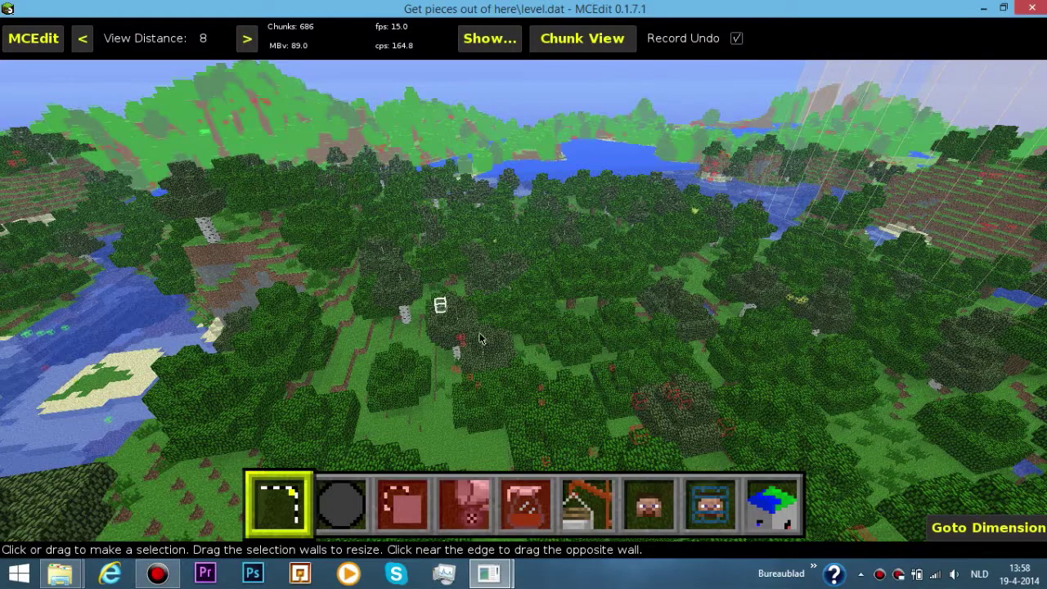
Import Vanilla Morph Mod.schematic into the world, placing it among the forest trees beside the dirt hill.
click(575, 515)
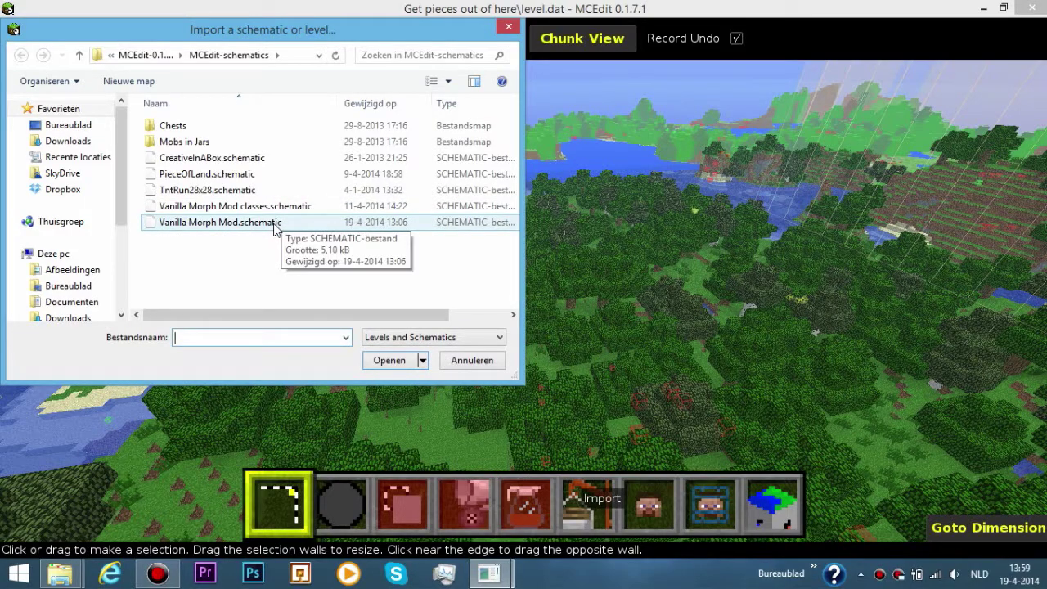
double_click(273, 222)
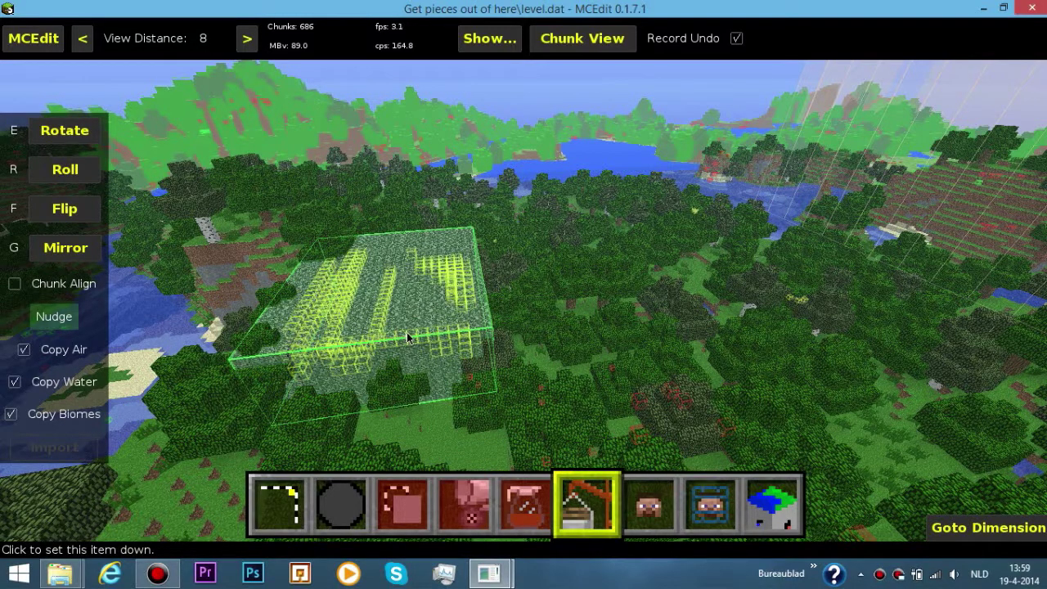
key(s)
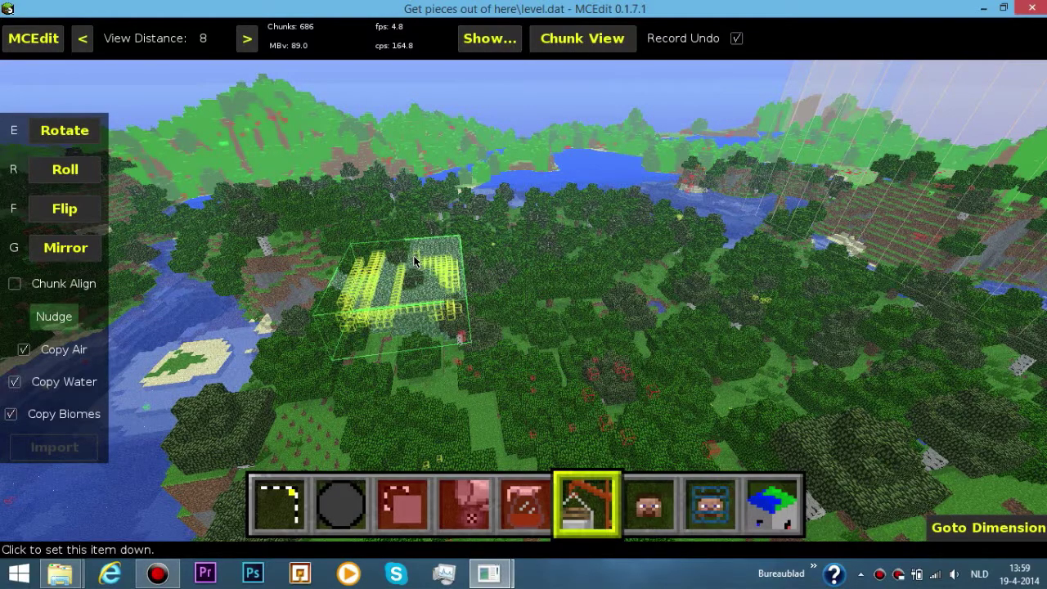
right_click(448, 294)
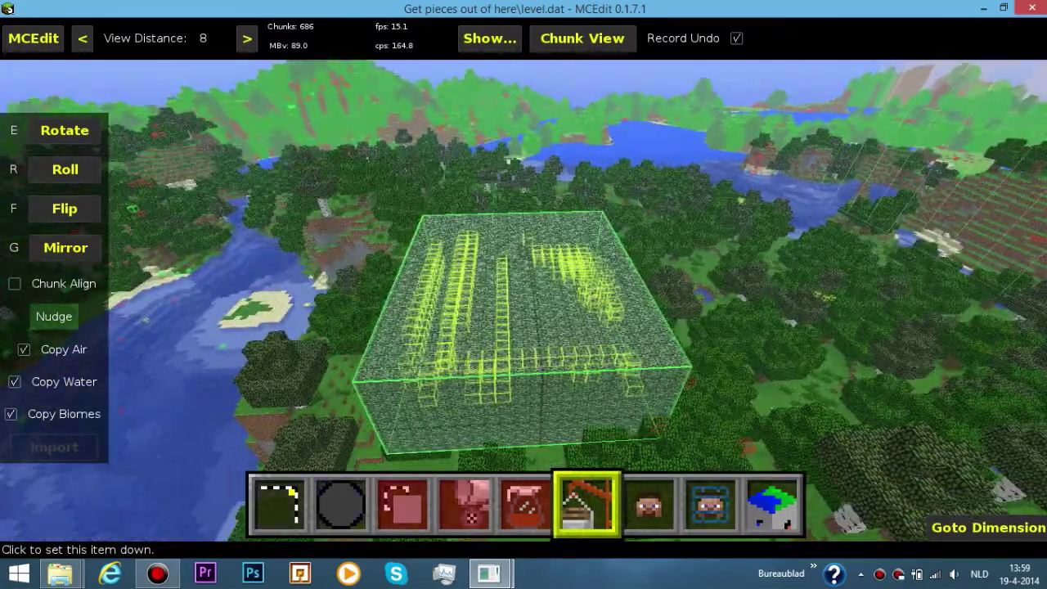
key(w)
key(w)
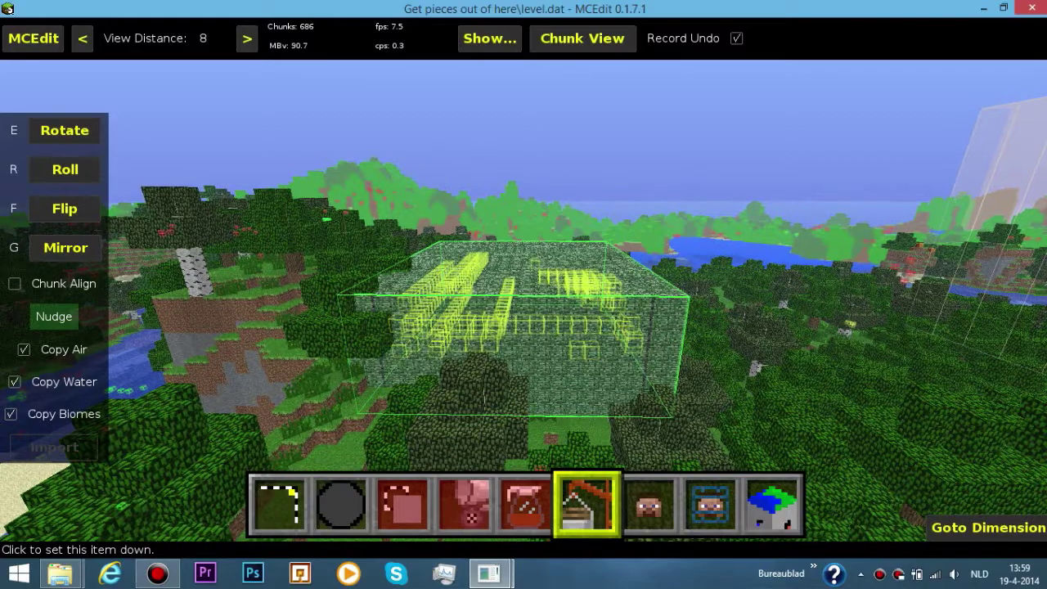
right_click(449, 288)
right_click(448, 288)
key(w)
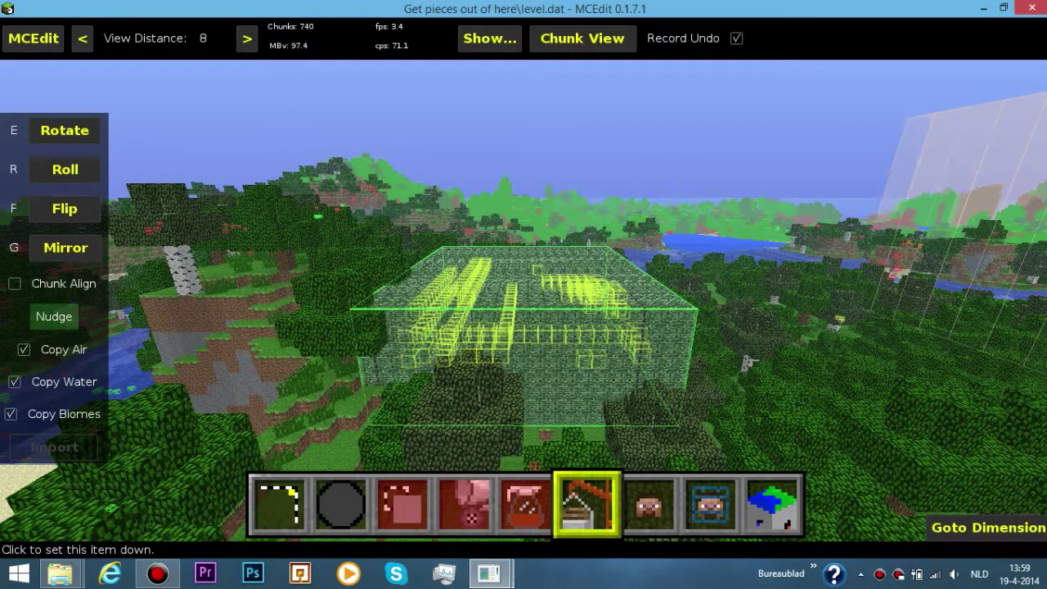
click(485, 305)
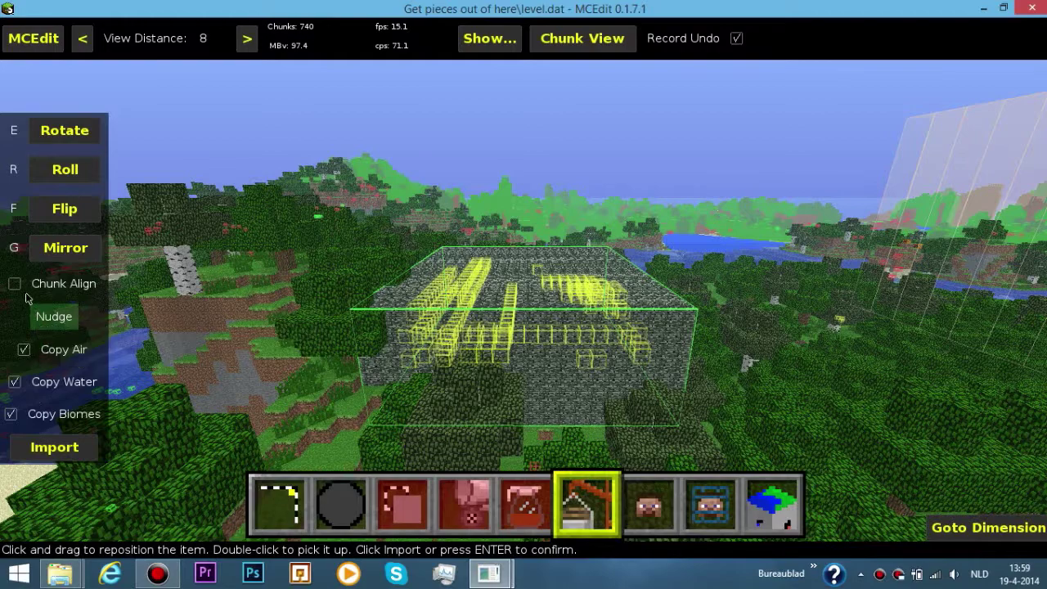
click(54, 447)
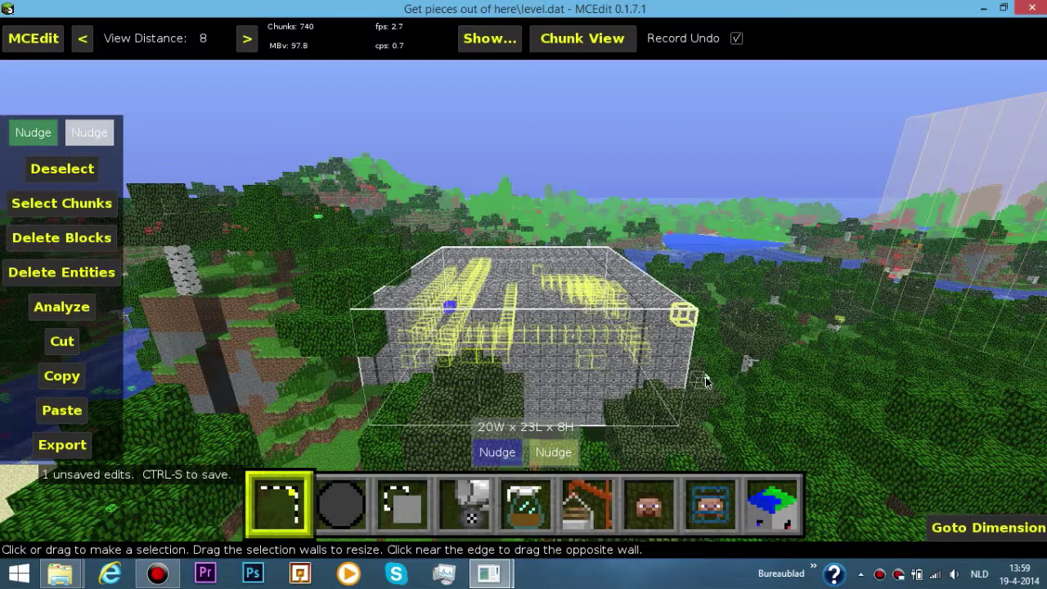
Save the edited world and close it.
click(35, 44)
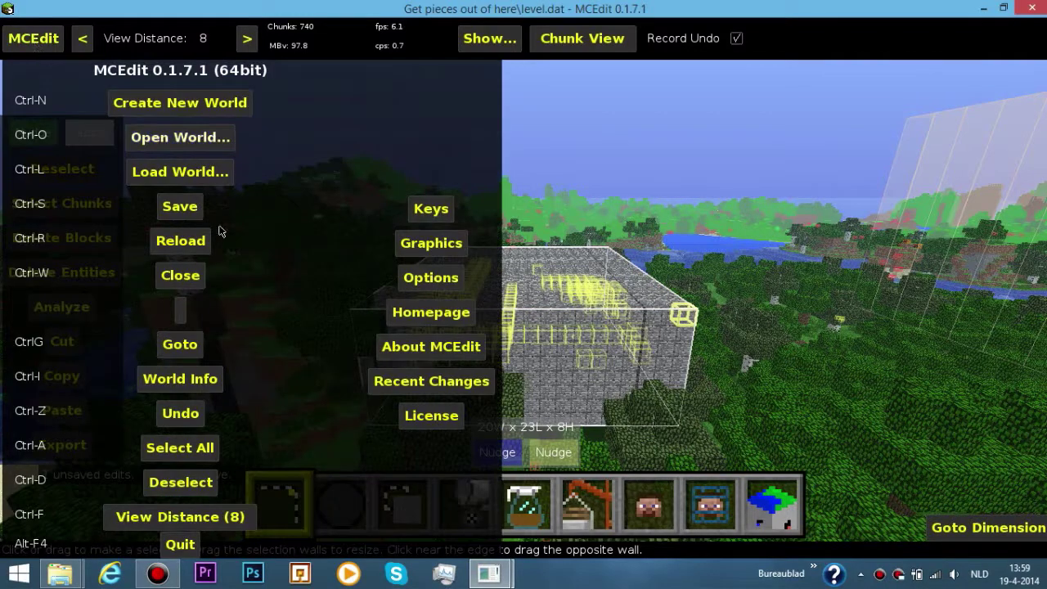
click(184, 207)
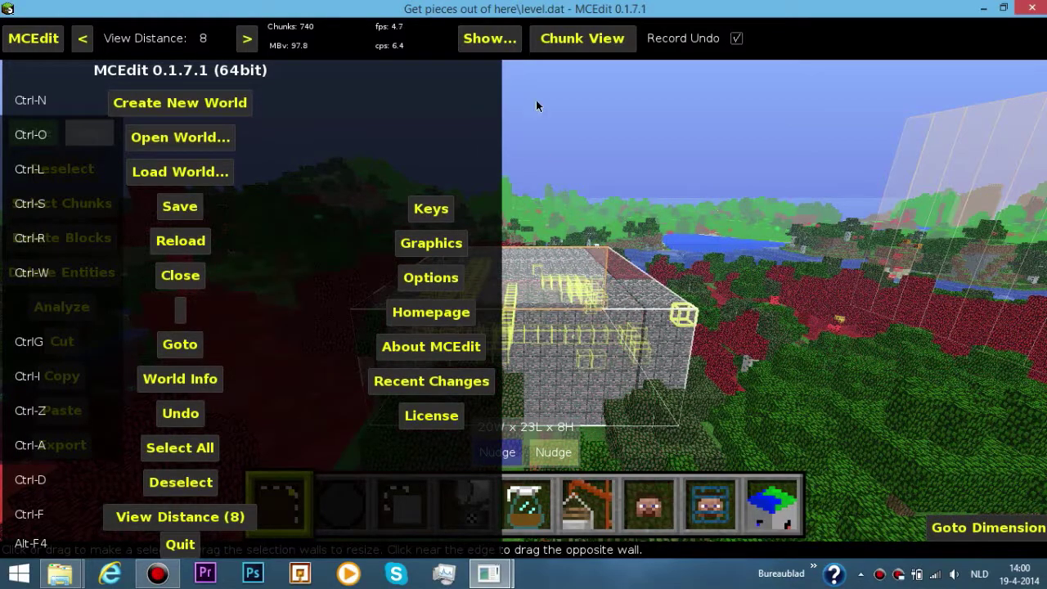
click(26, 38)
click(26, 39)
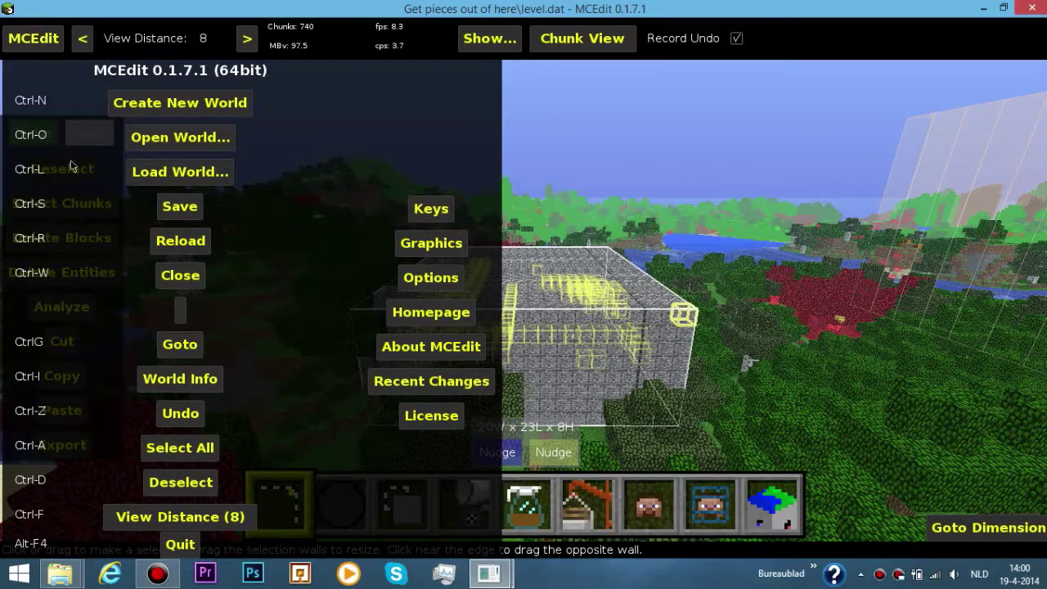
click(180, 276)
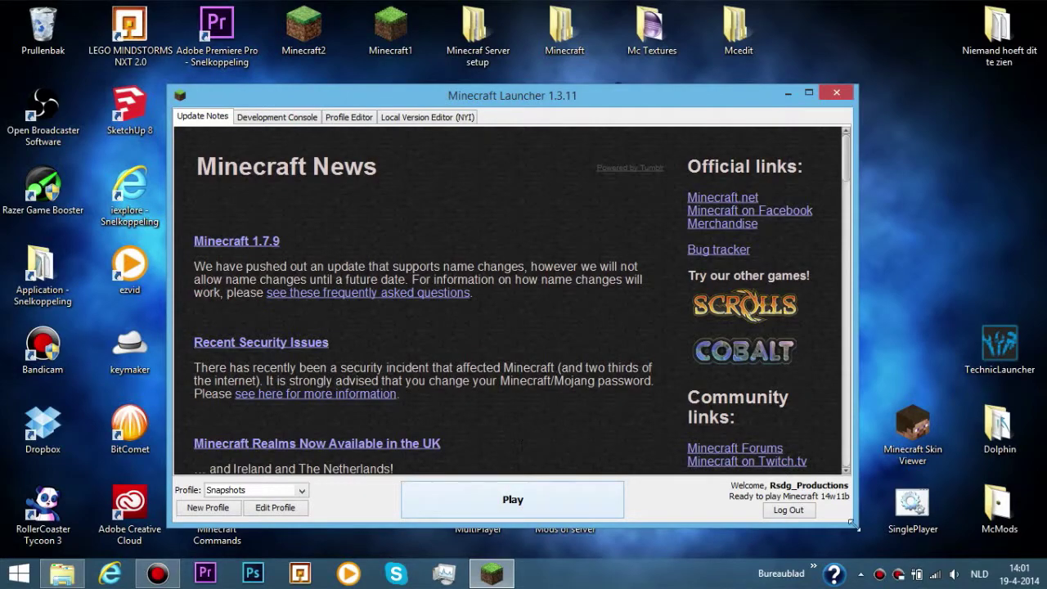
Set the Snapshots launcher profile to use version snapshot 14w11b, save the profile and launch Minecraft.
click(300, 495)
click(246, 500)
click(275, 507)
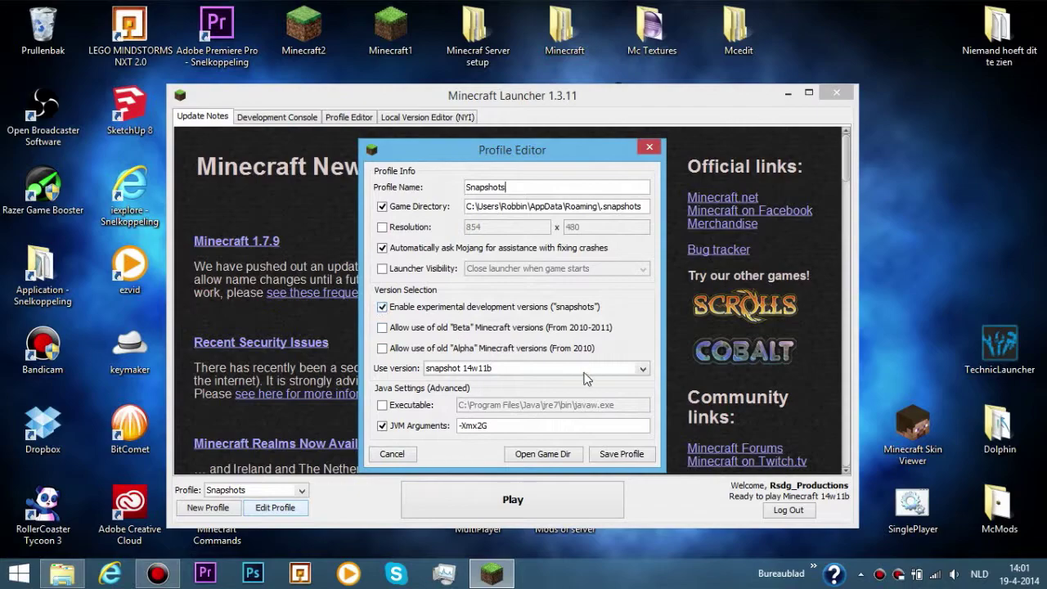
click(586, 370)
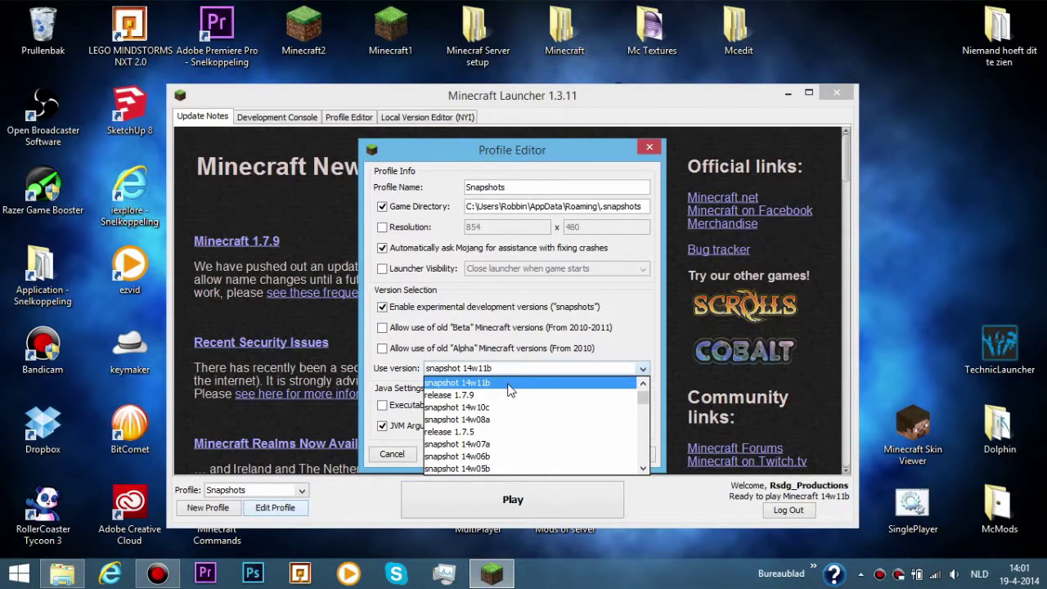
click(510, 383)
click(631, 458)
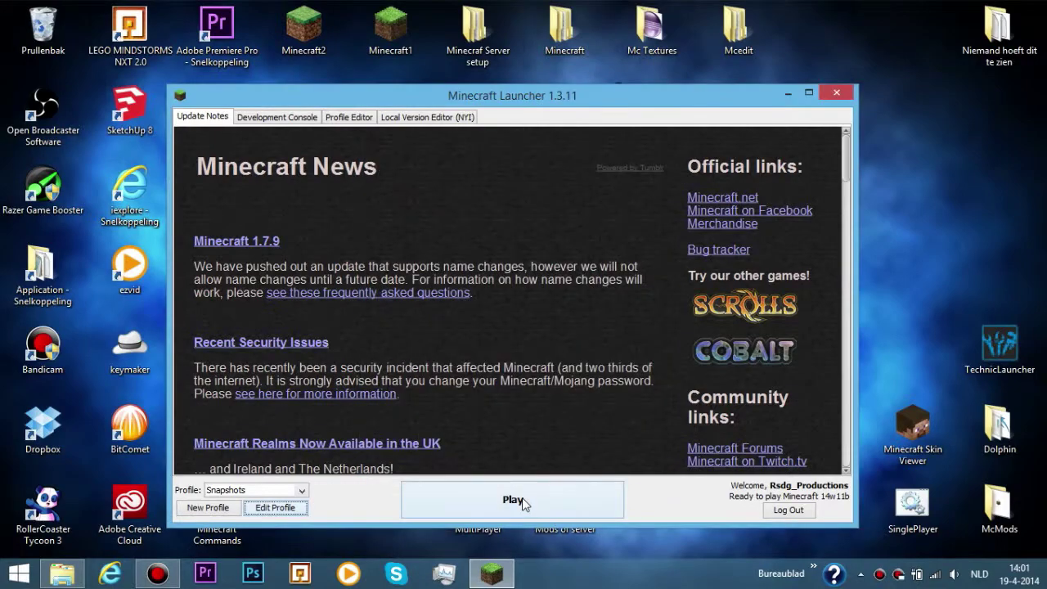
click(524, 504)
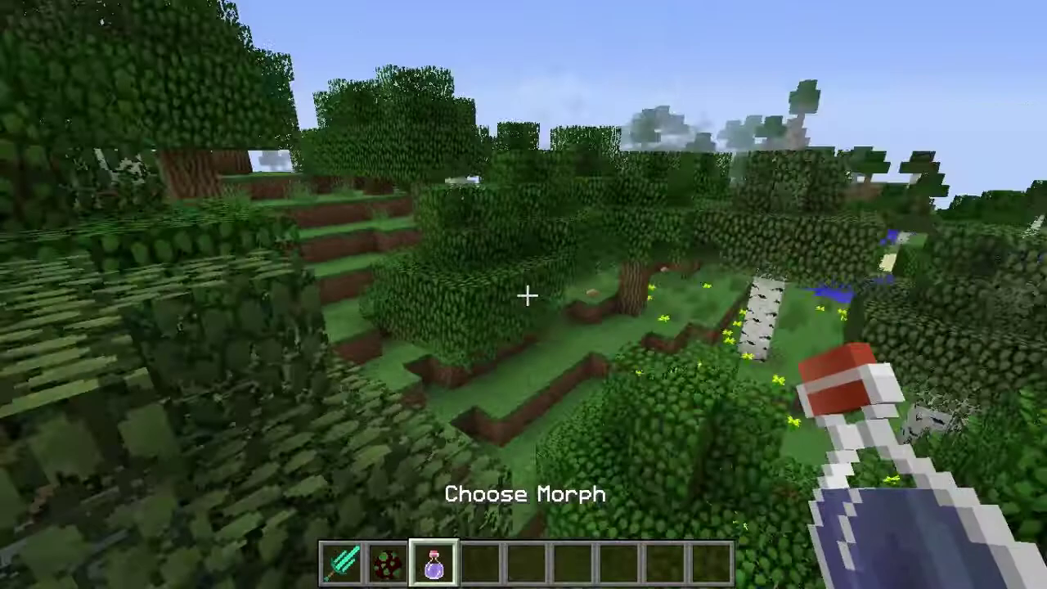
Spawn a witch on the grass beside the trees and kill it with the diamond sword.
key(w)
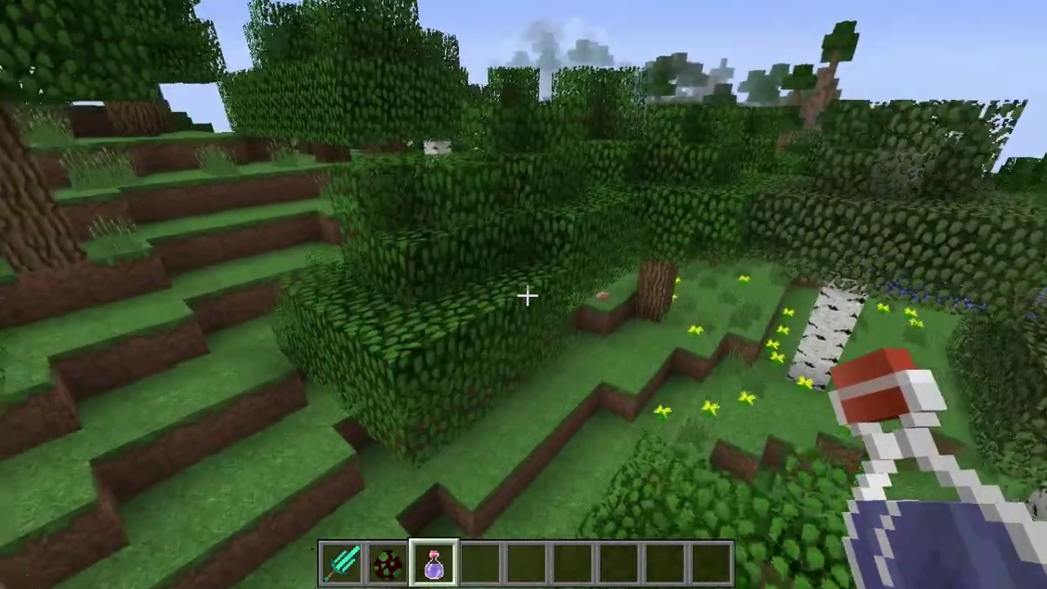
key(shift)
key(2)
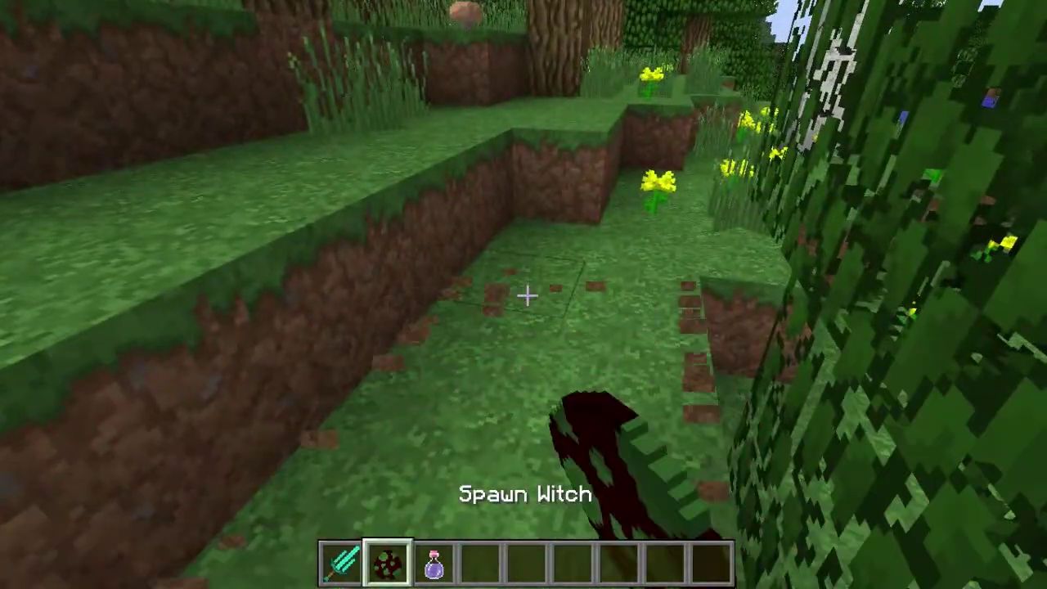
right_click(526, 296)
key(1)
click(527, 296)
click(527, 296)
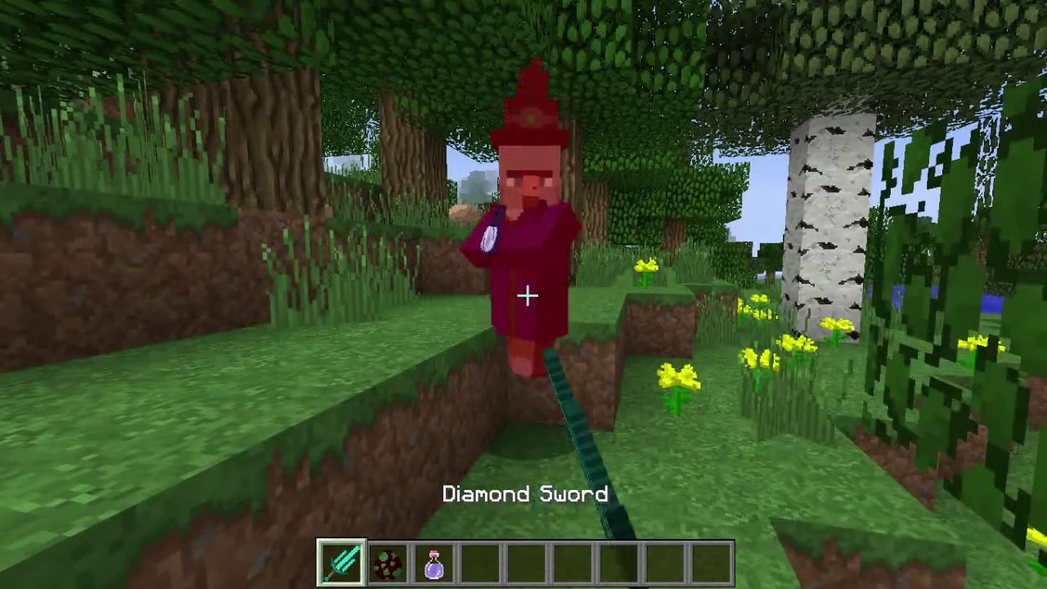
click(527, 296)
click(526, 296)
Use the Choose Morph potion to reach the morph selection wall and pick the witch morph.
key(2)
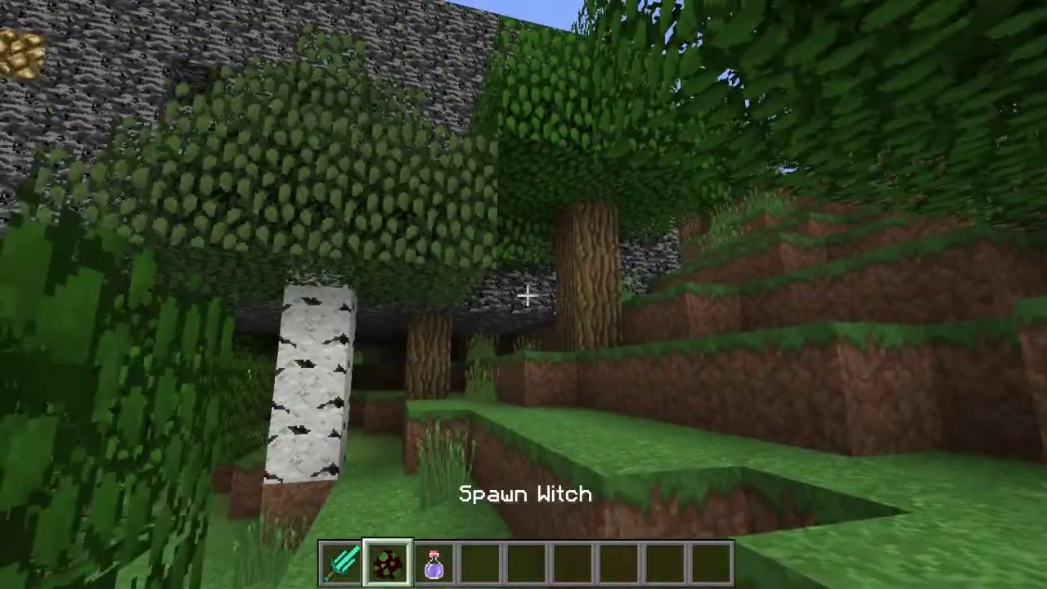
key(3)
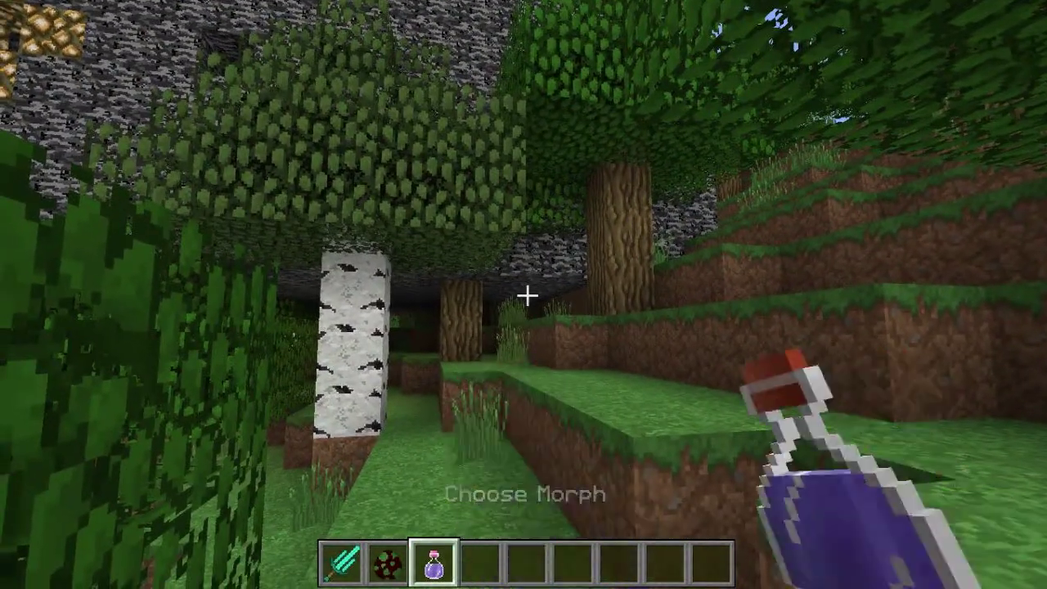
key(4)
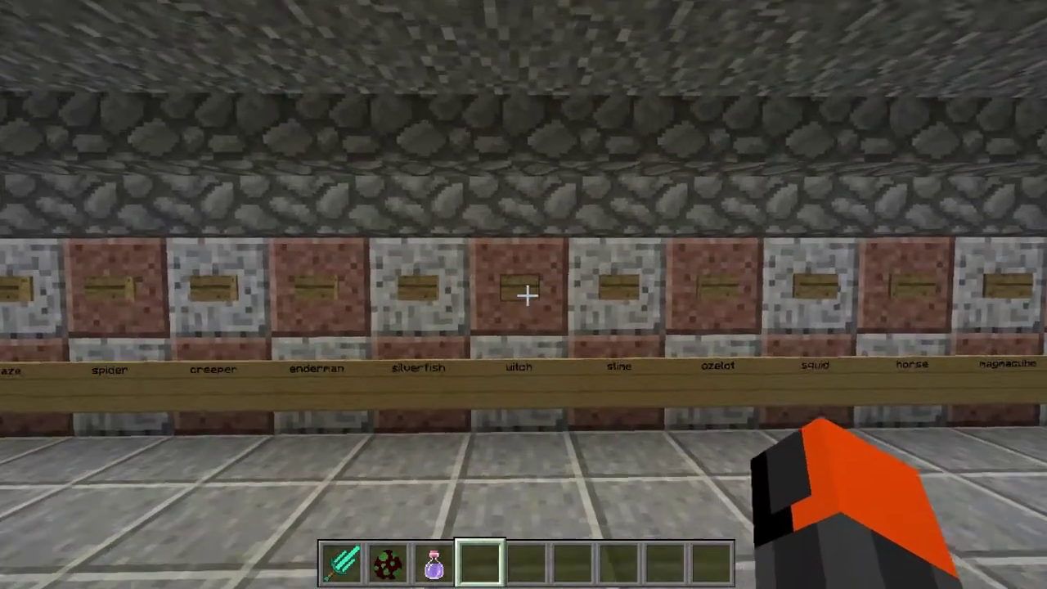
key(w)
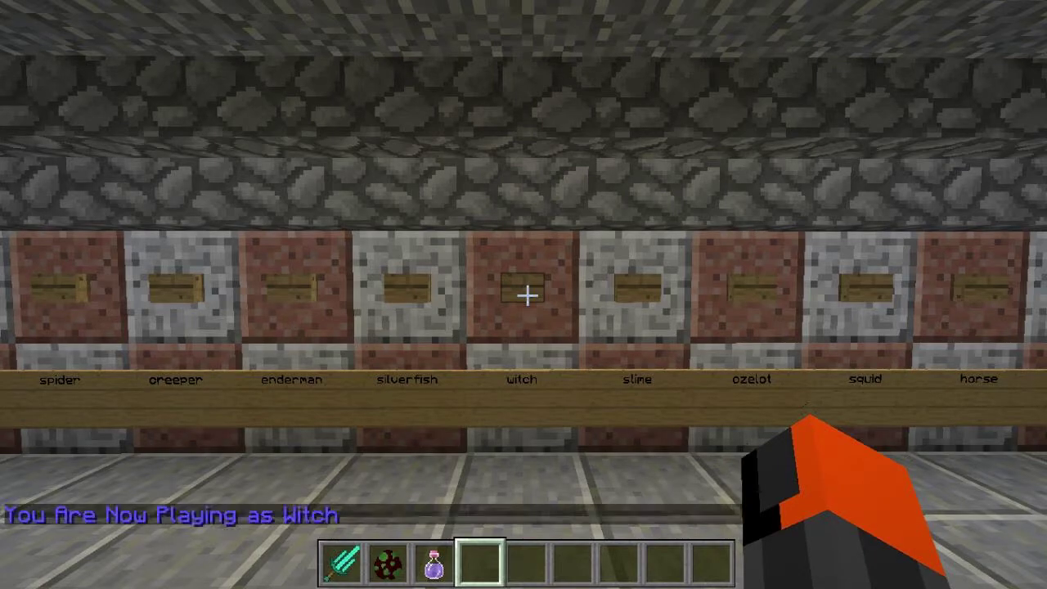
Check the active status effects of the witch morph in the inventory.
key(e)
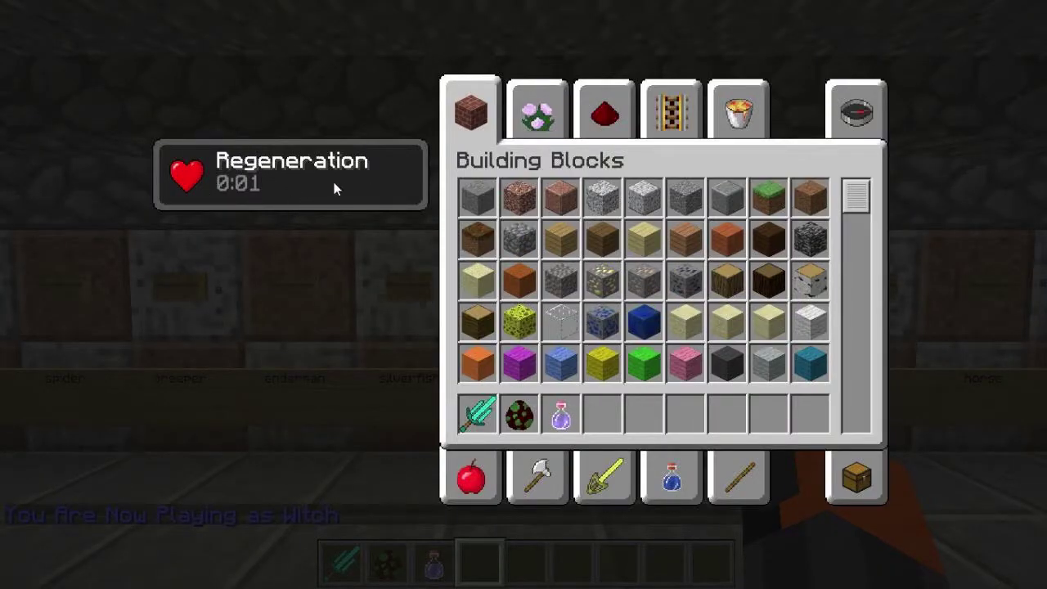
key(e)
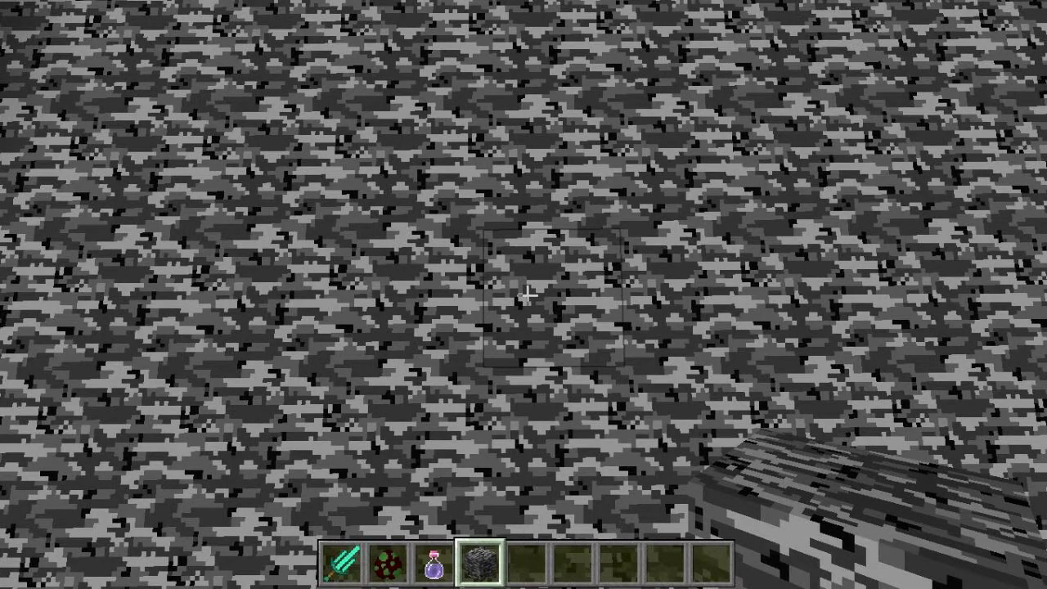
Break through the bedrock layer, descend into the redstone chamber and approach the front command block in the row beside the red wool.
click(528, 295)
key(shift)
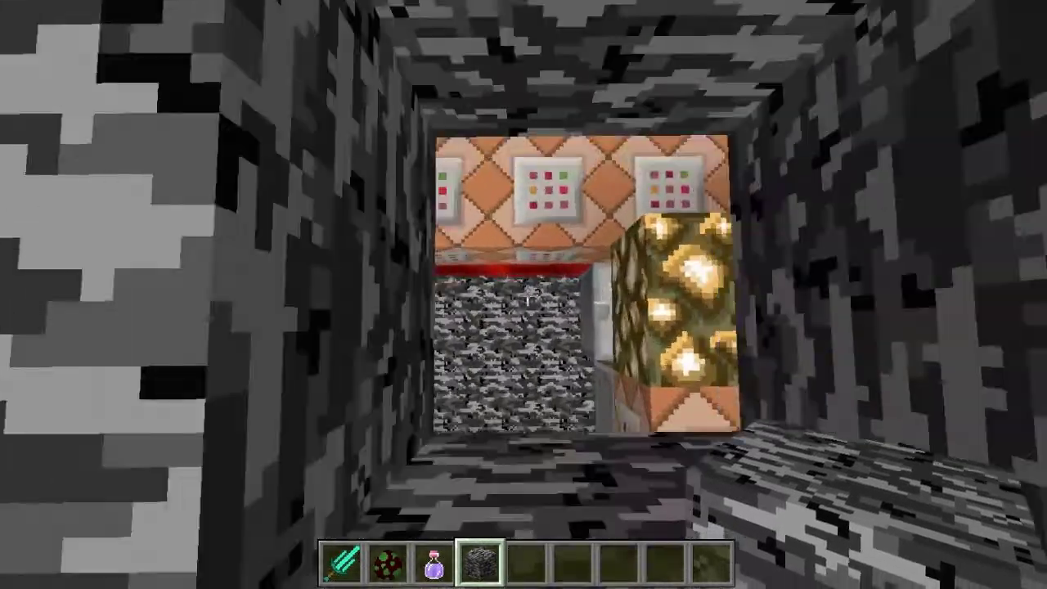
key(shift)
key(space)
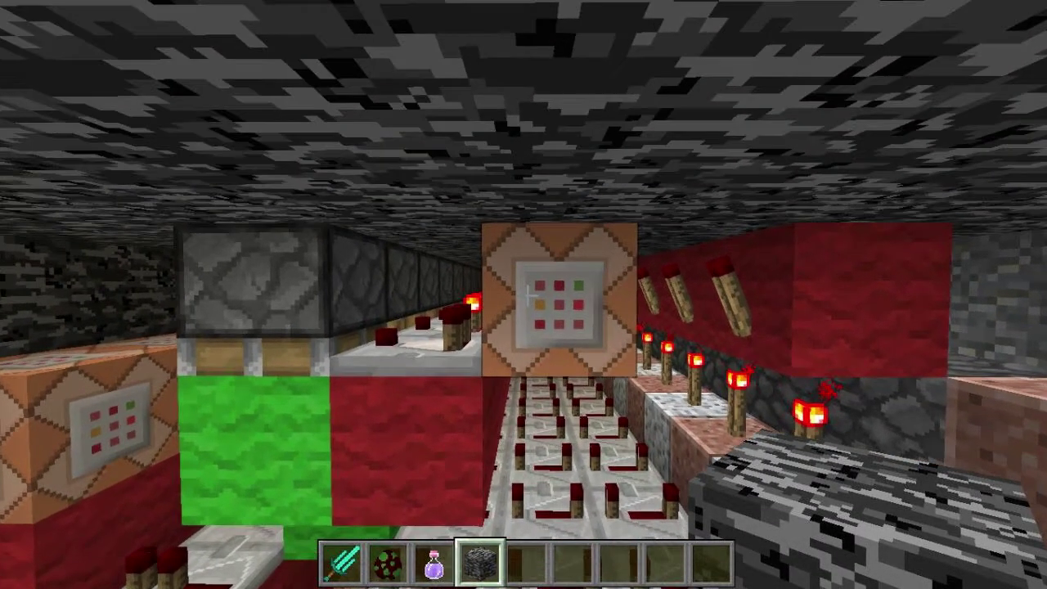
key(w)
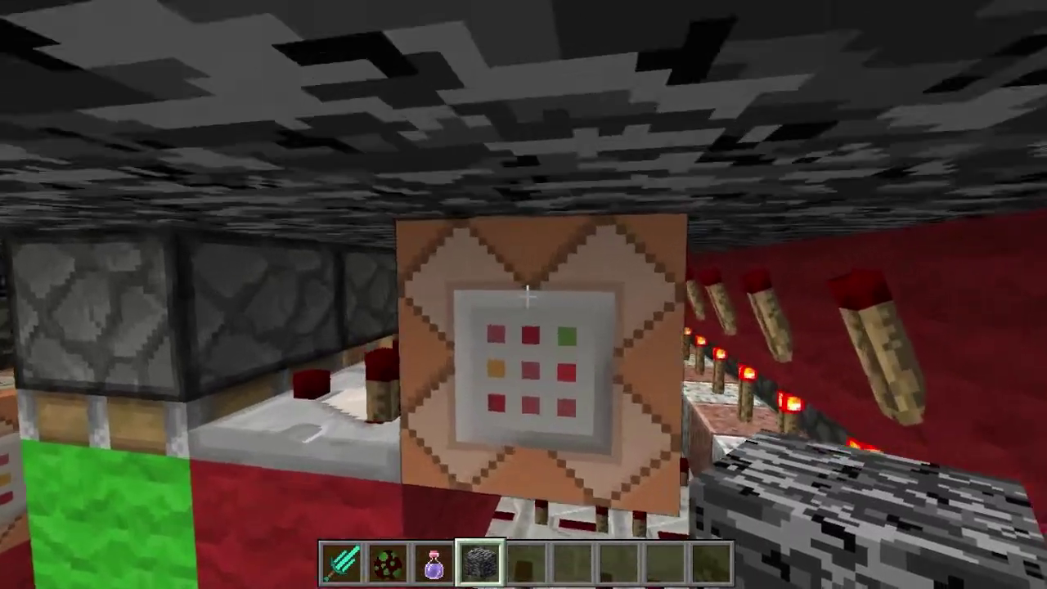
key(d)
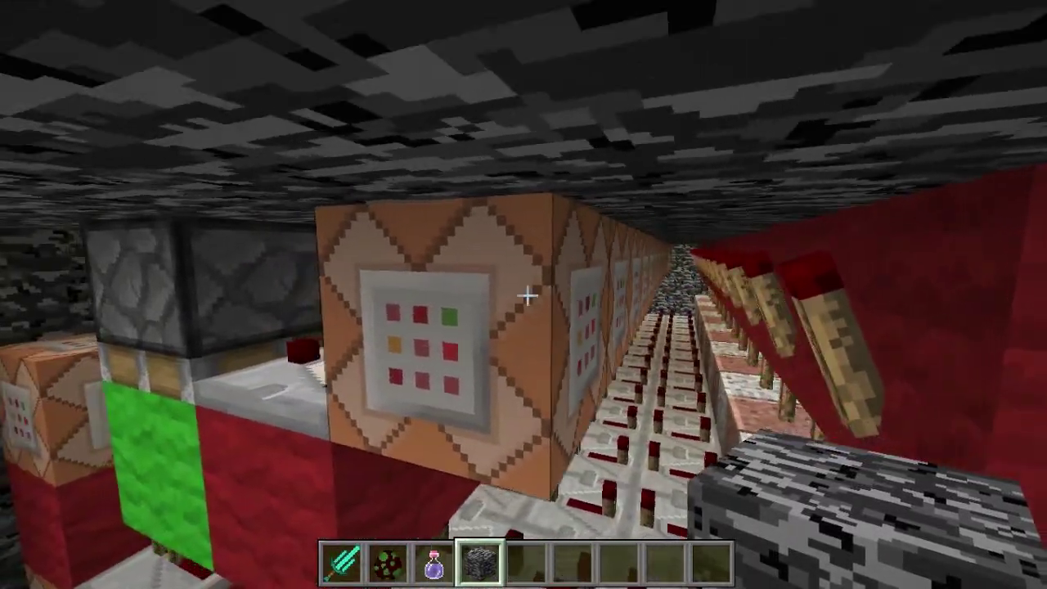
Change the front command block's command to /testfor @p[score_zombie_min=10], save it and back away from the block.
right_click(526, 293)
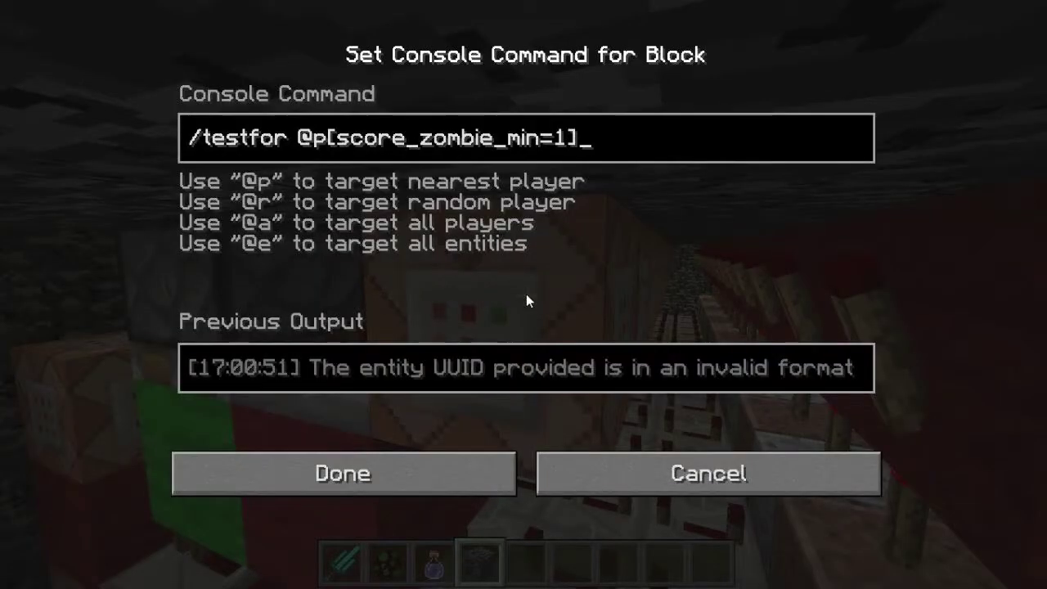
click(425, 140)
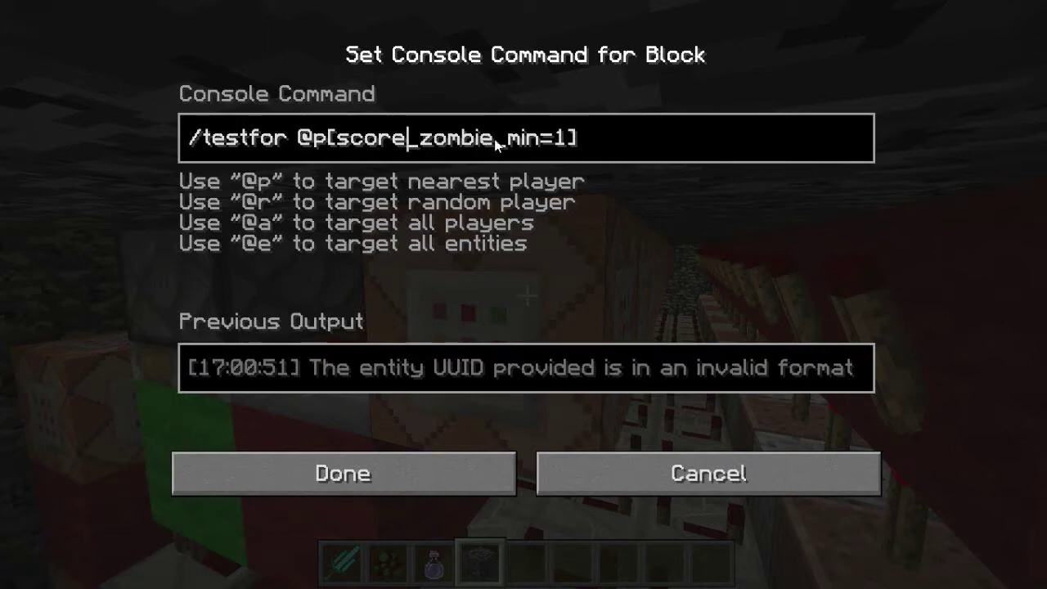
key(Right)
key(Right)
key(Right)
key(Right)
key(Right)
key(Right)
key(Right)
click(412, 458)
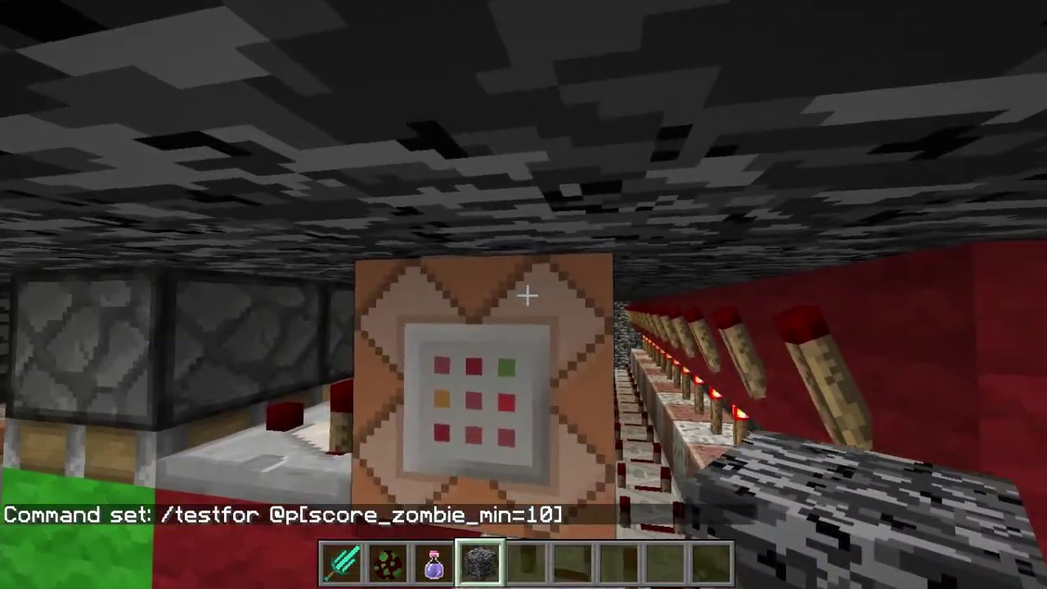
key(s)
key(s)
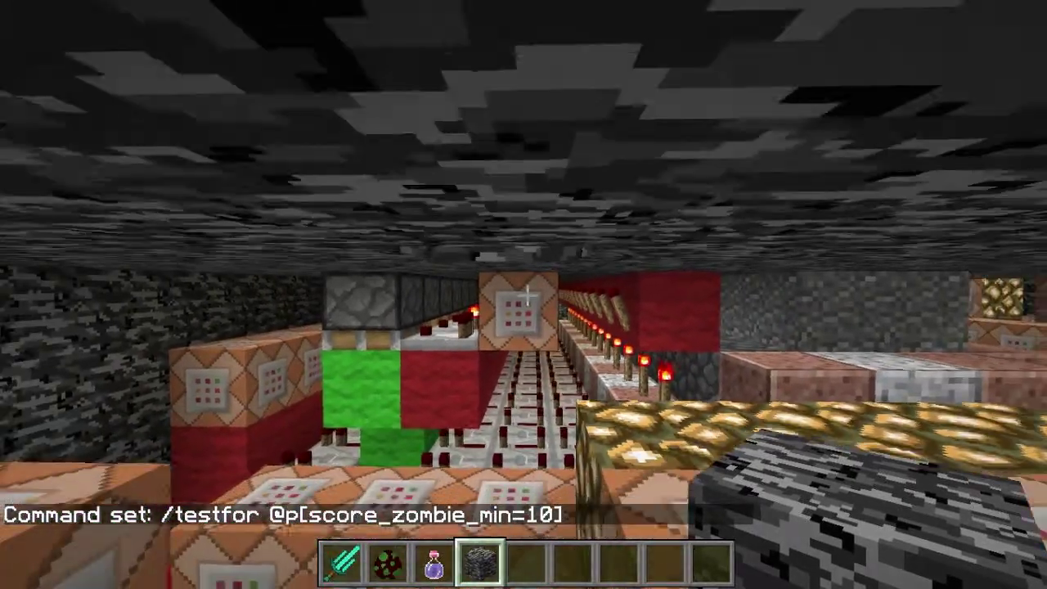
key(s)
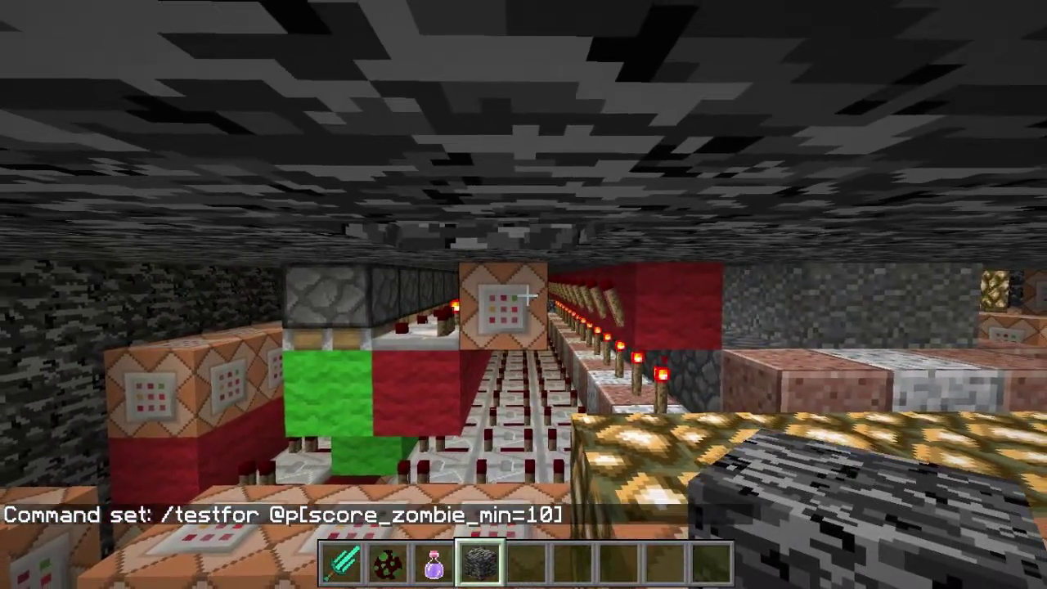